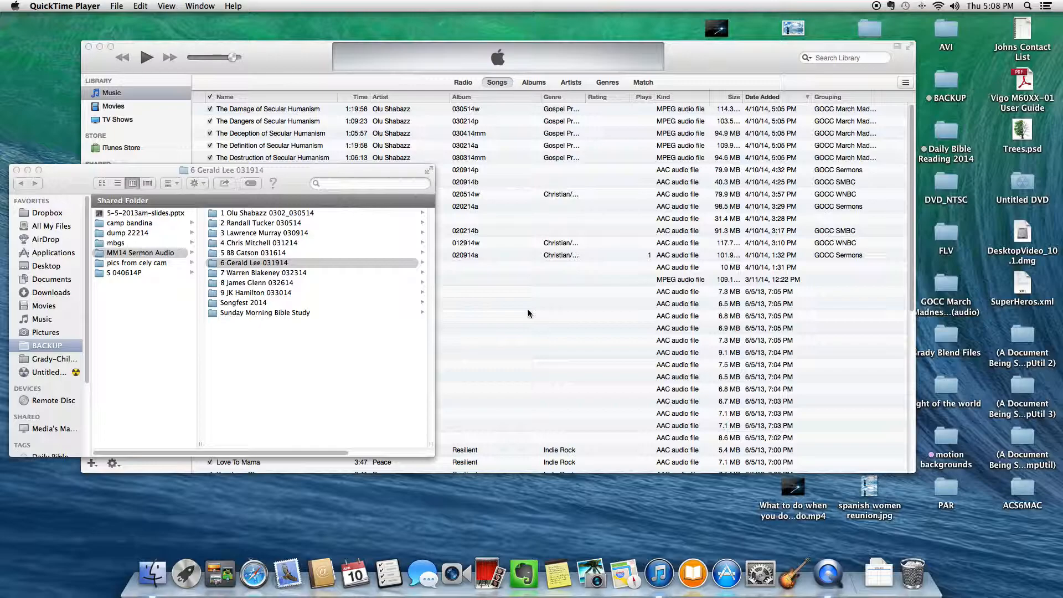
Step: Switch to Photo Booth and move its camera window to the upper edge of the desktop
click(489, 566)
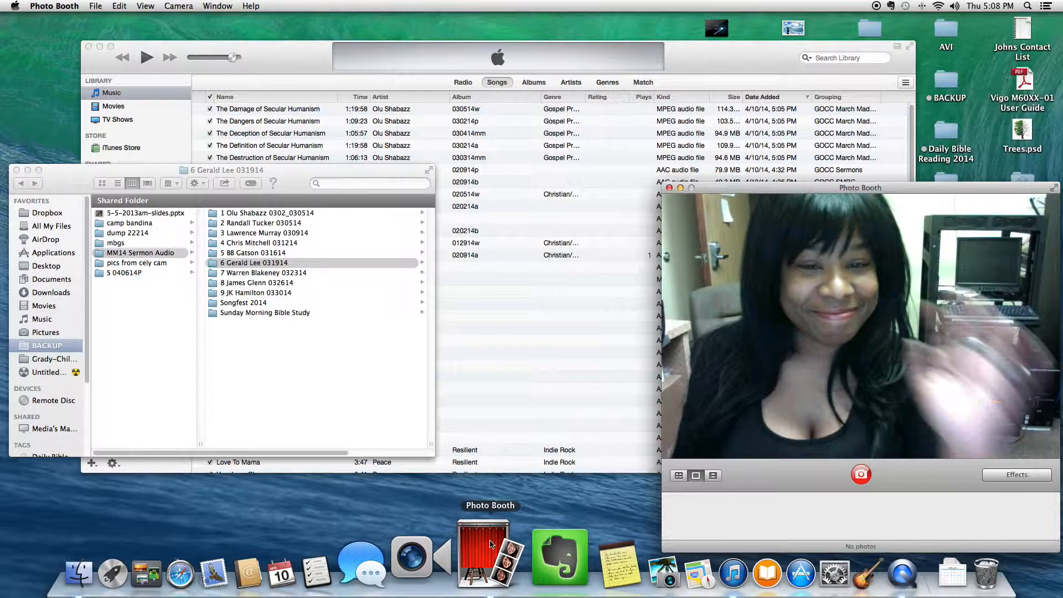
drag(737, 188, 719, 4)
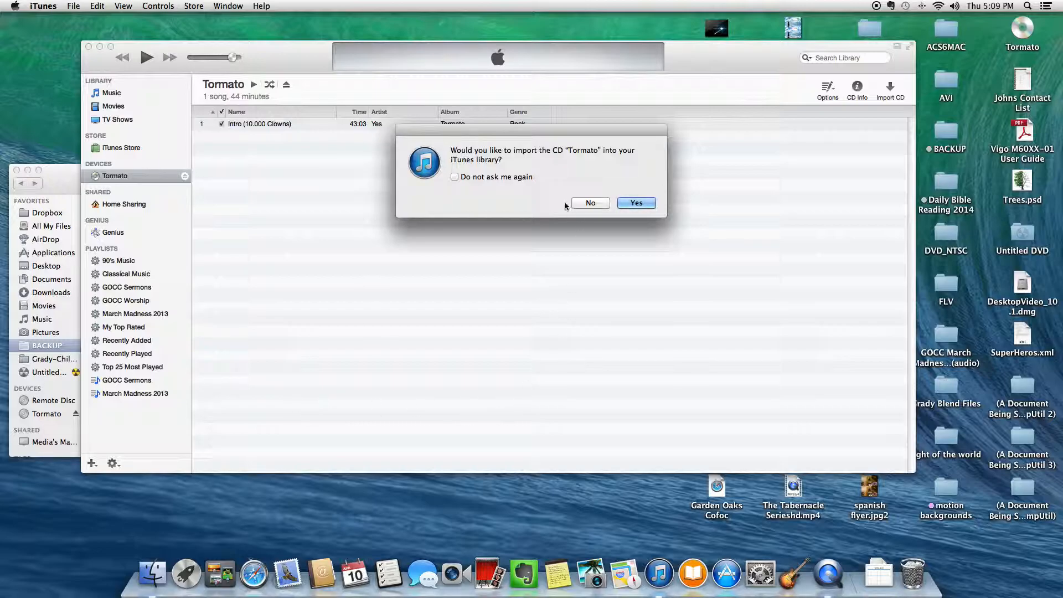
Step: Import the Tormato CD into the iTunes library and show the GOCC Sermons smart playlist
click(636, 203)
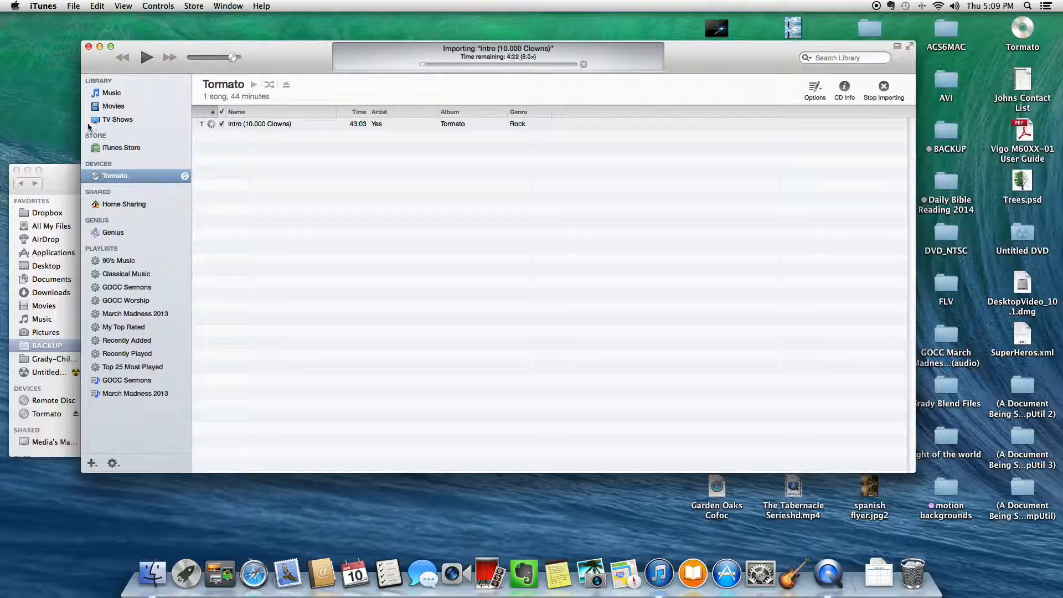
click(139, 290)
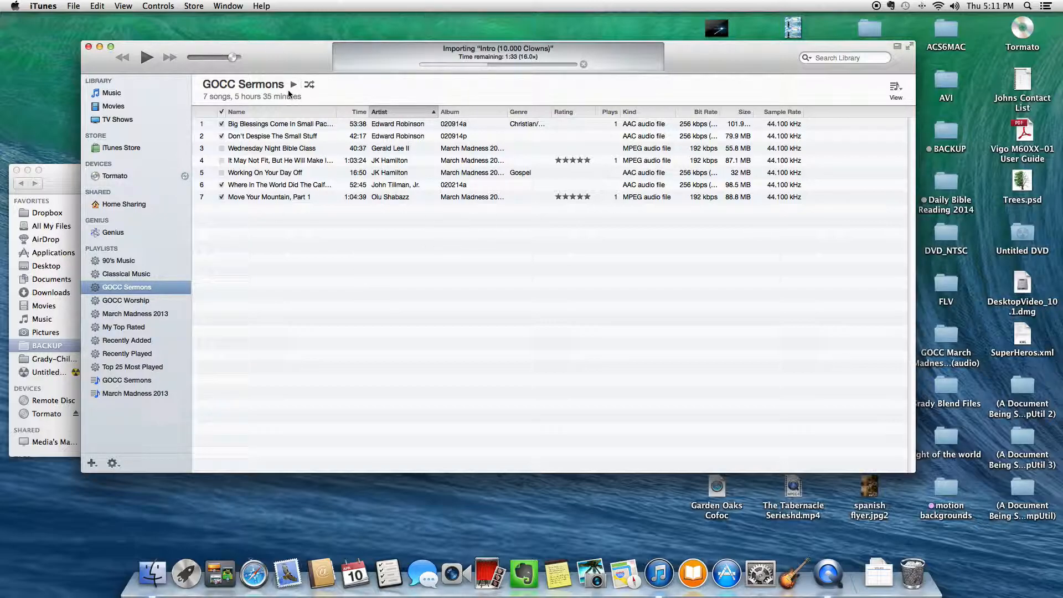
Step: Switch to Finder and show the contents of the MM14 Sermon Audio folder inside BACKUP
click(75, 177)
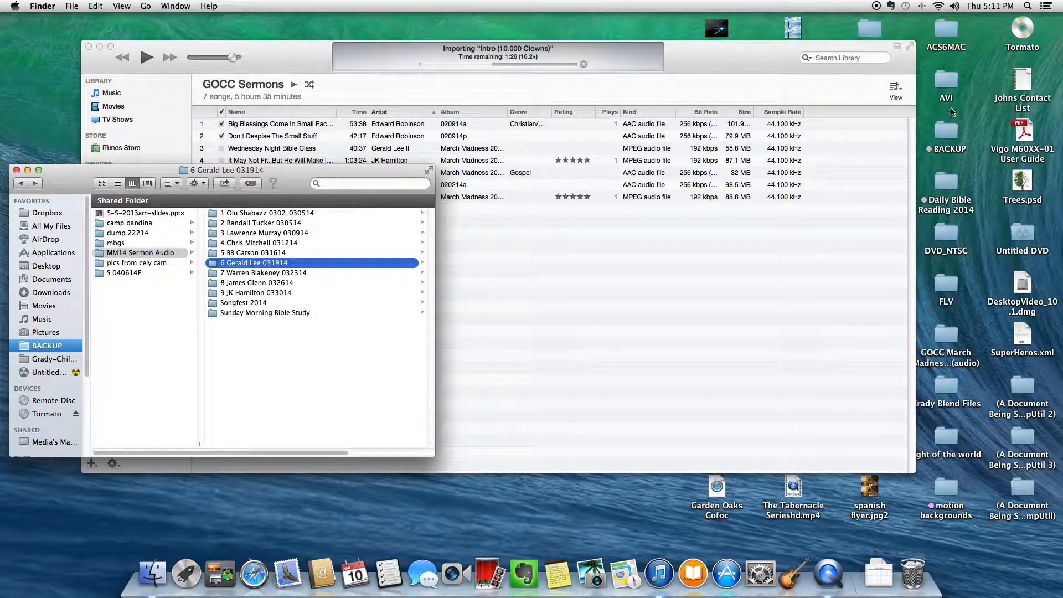
click(951, 131)
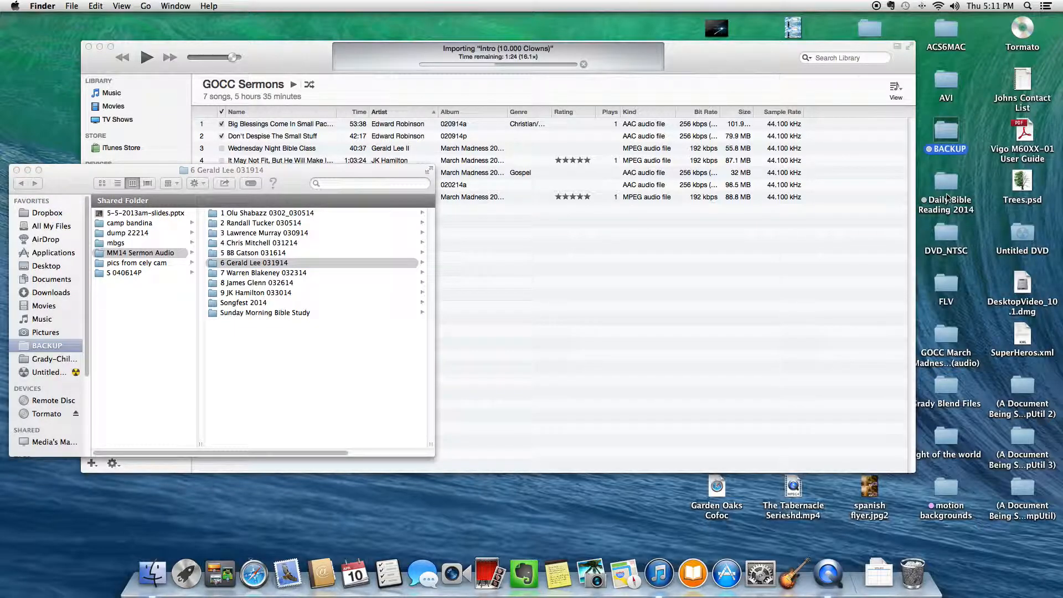
click(160, 256)
click(159, 255)
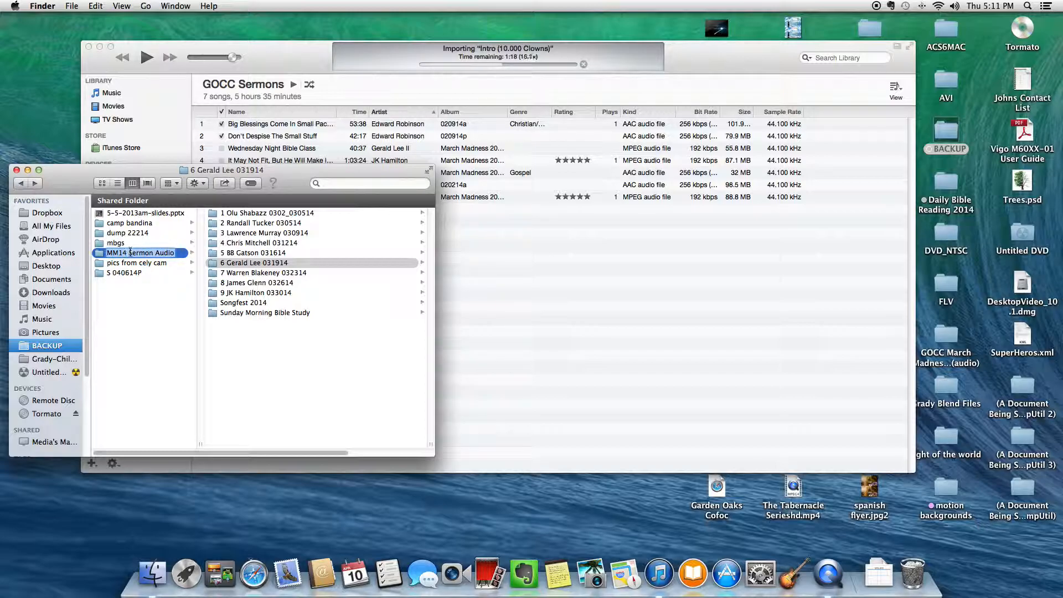
key(Return)
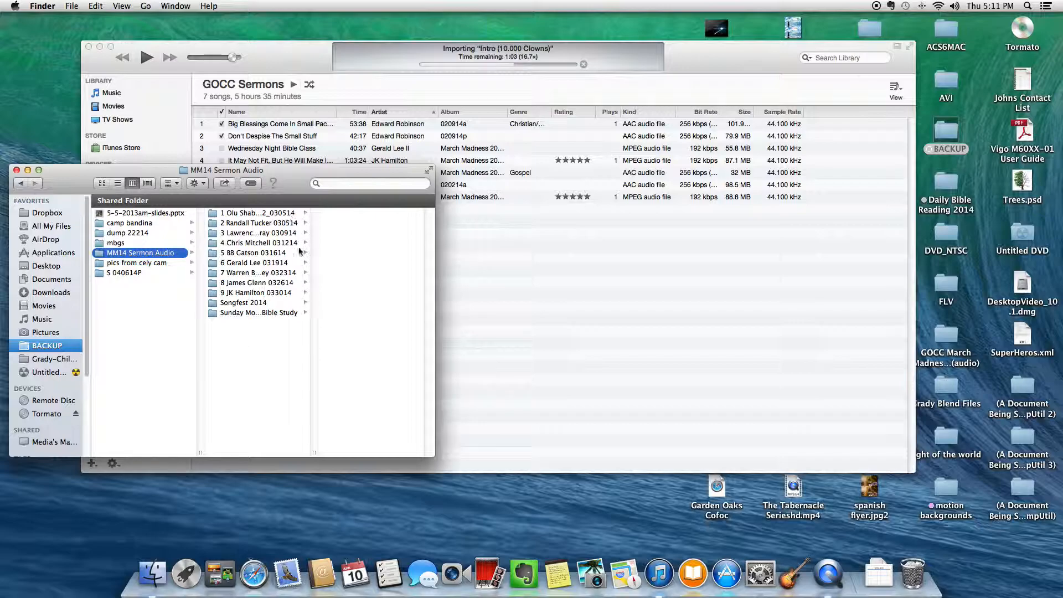
Step: Return to iTunes, show the music library's song list, and eject the imported Tormato CD
click(634, 433)
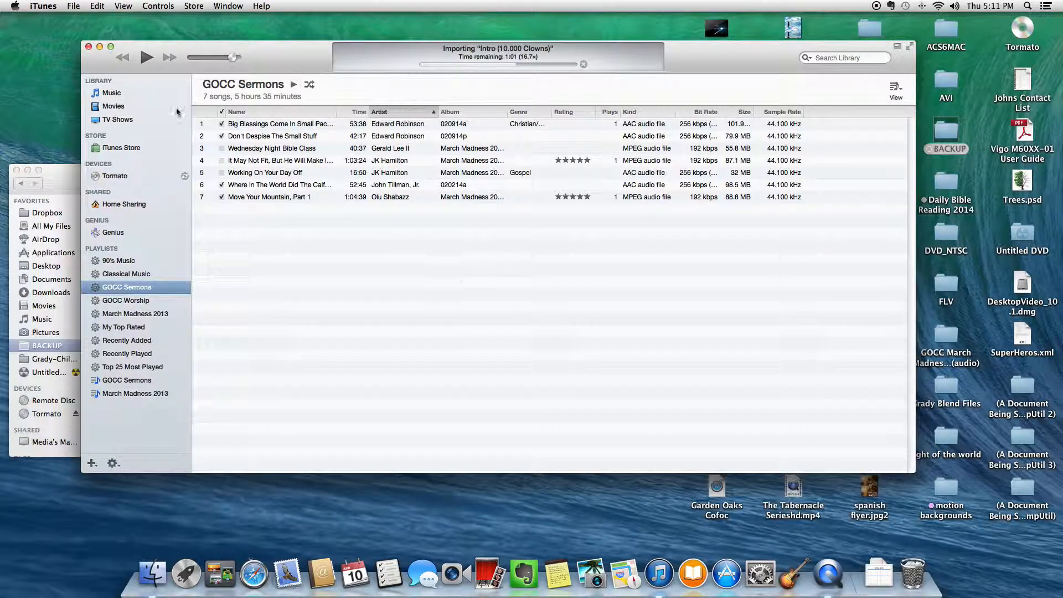
click(117, 93)
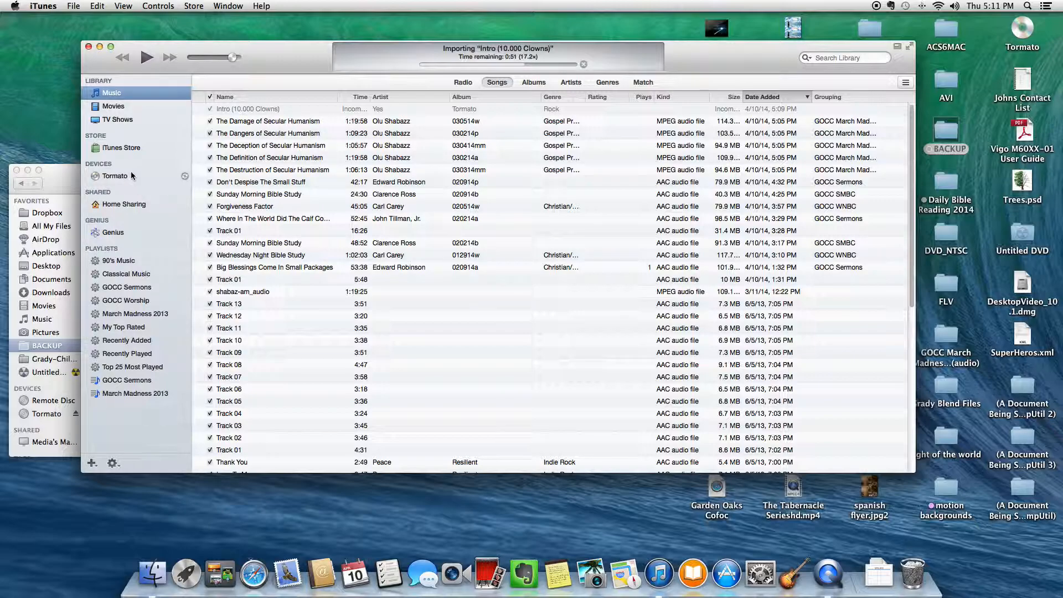
click(115, 176)
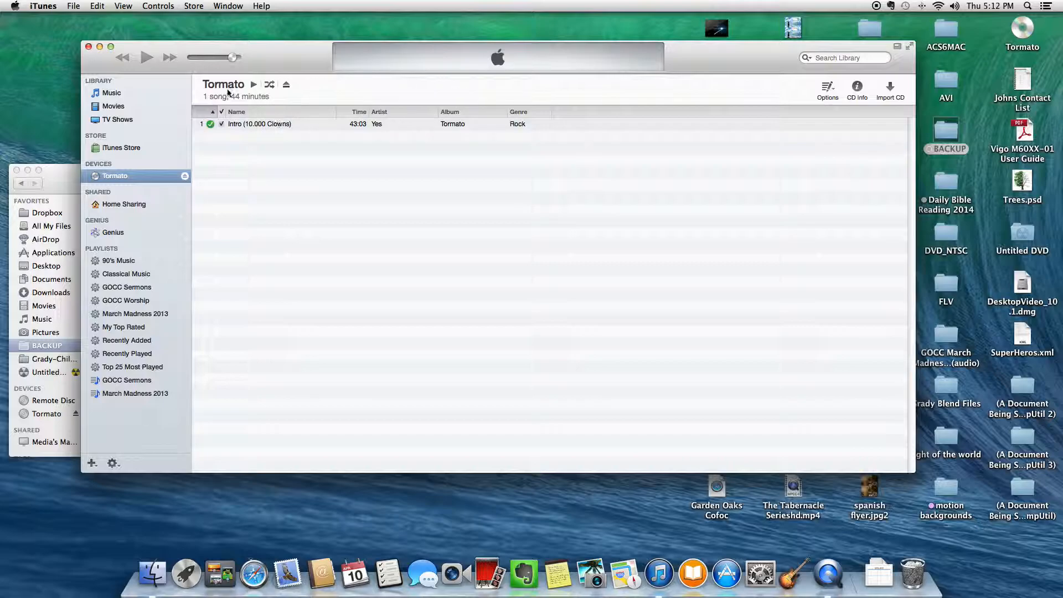
click(185, 176)
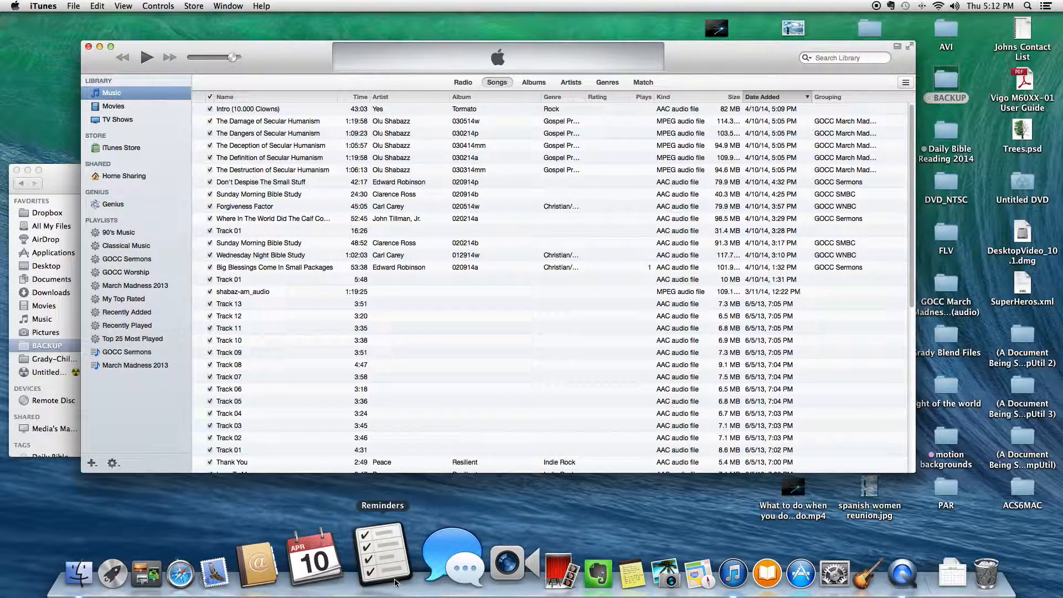
Step: Bring the Photo Booth camera view forward to check the disc against the imported track in the song list
click(492, 560)
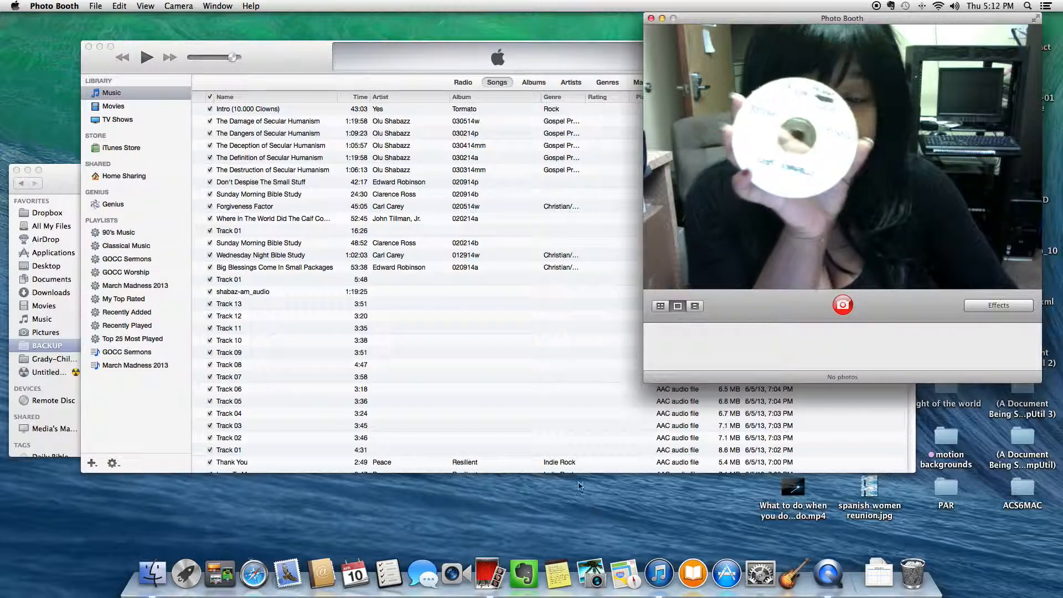
click(256, 115)
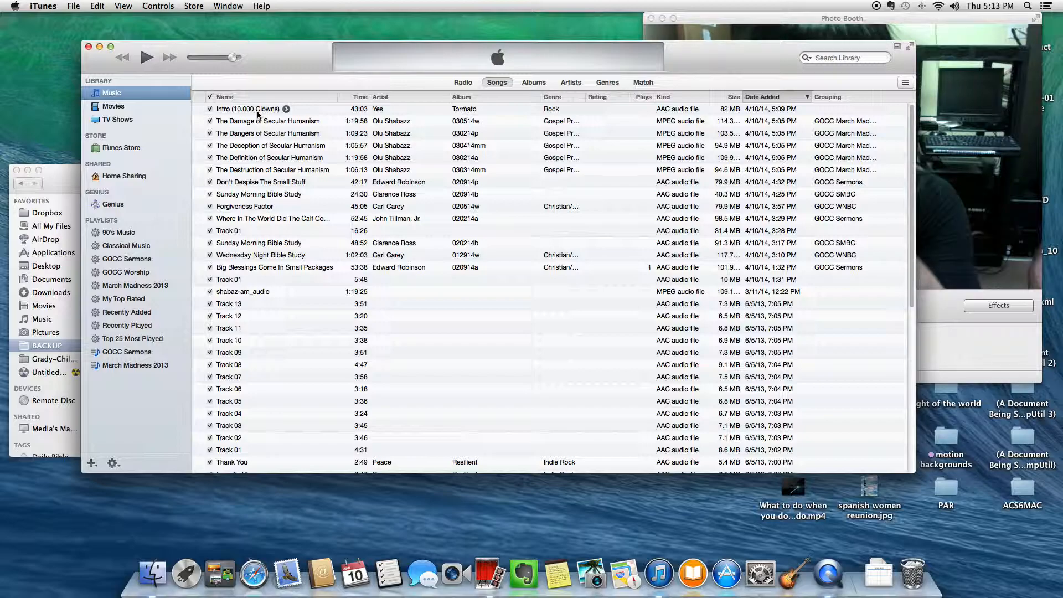
click(987, 65)
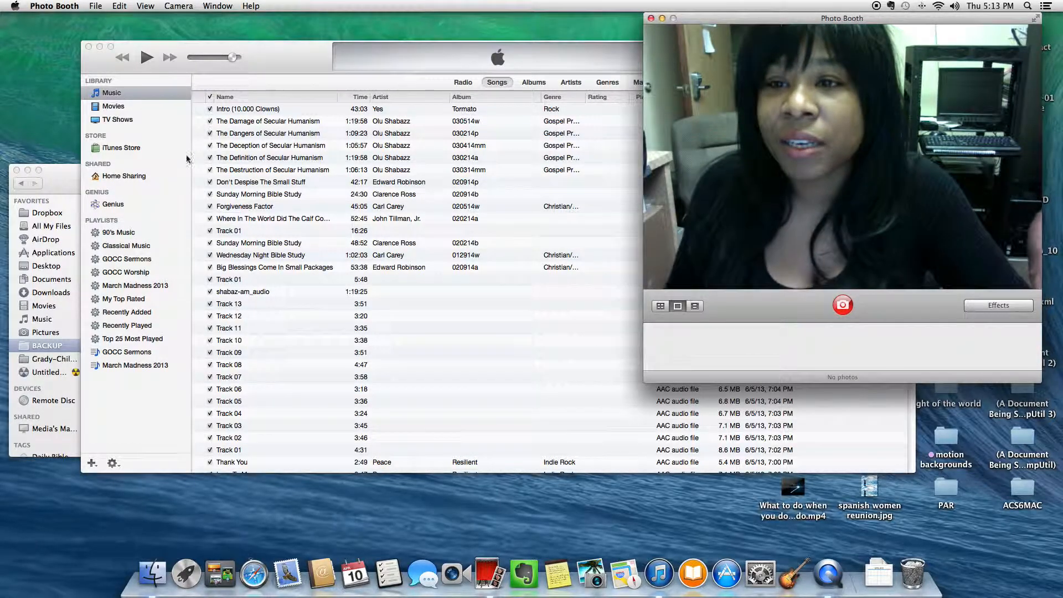
Step: Open the track information of "Intro (10.000 Clowns)" in iTunes and set its name to "Sunday Morning Bible Class"
click(237, 111)
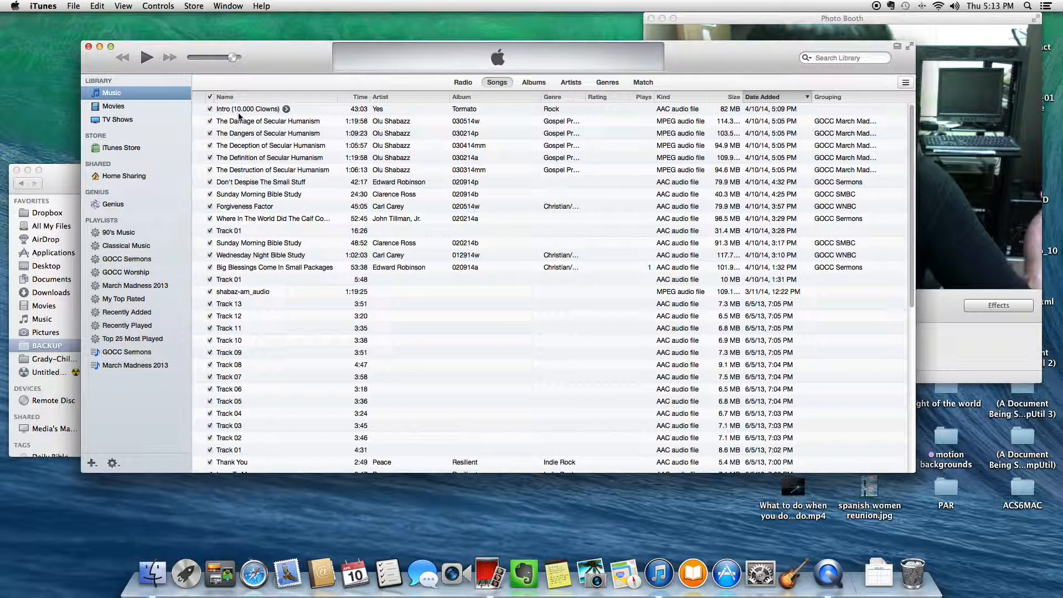
click(265, 111)
key(super+i)
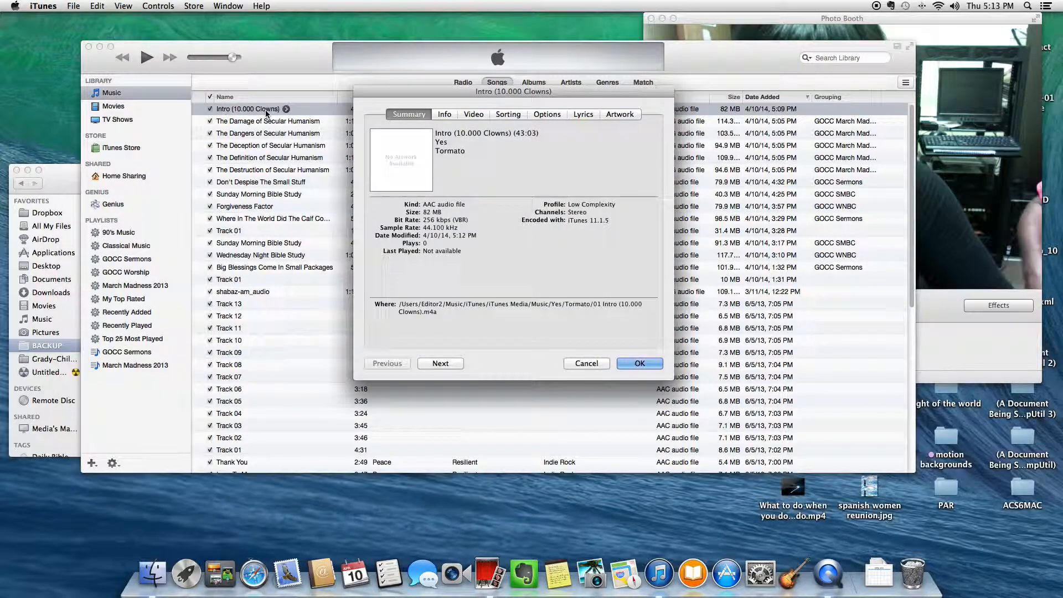
click(446, 114)
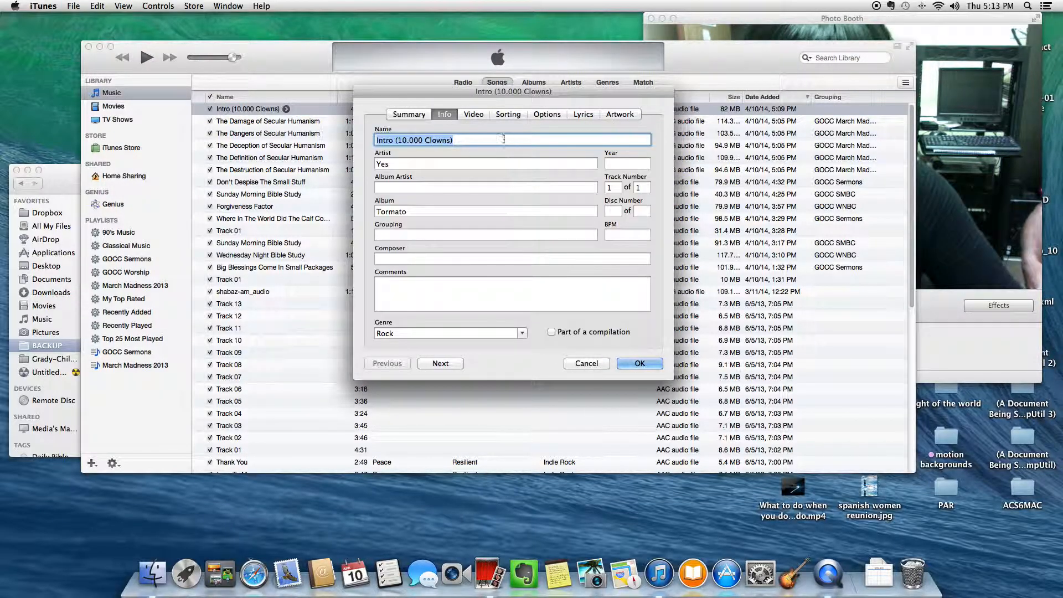
text(Sunday )
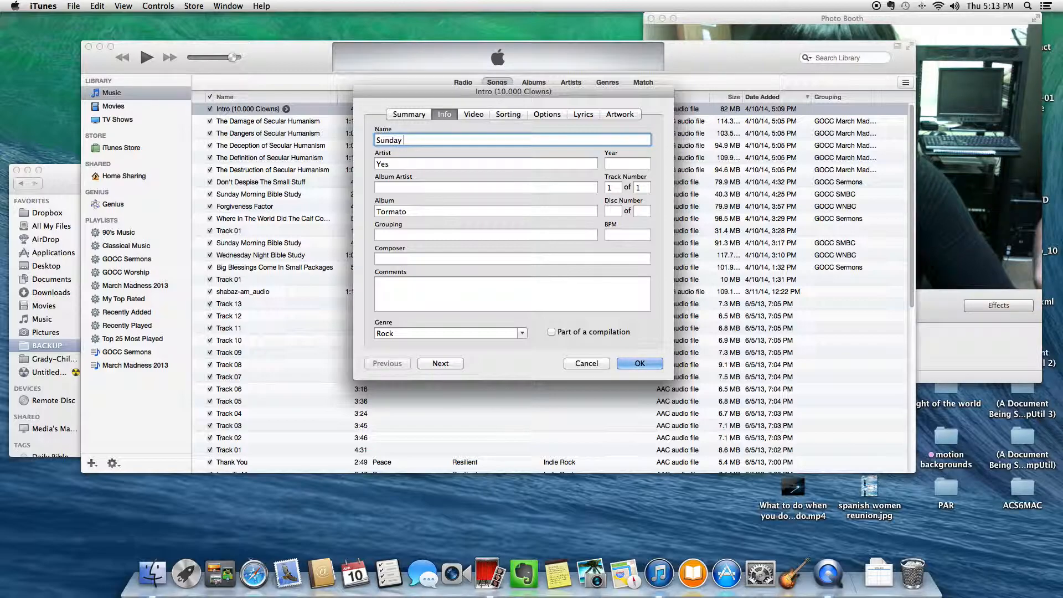
text(Morning)
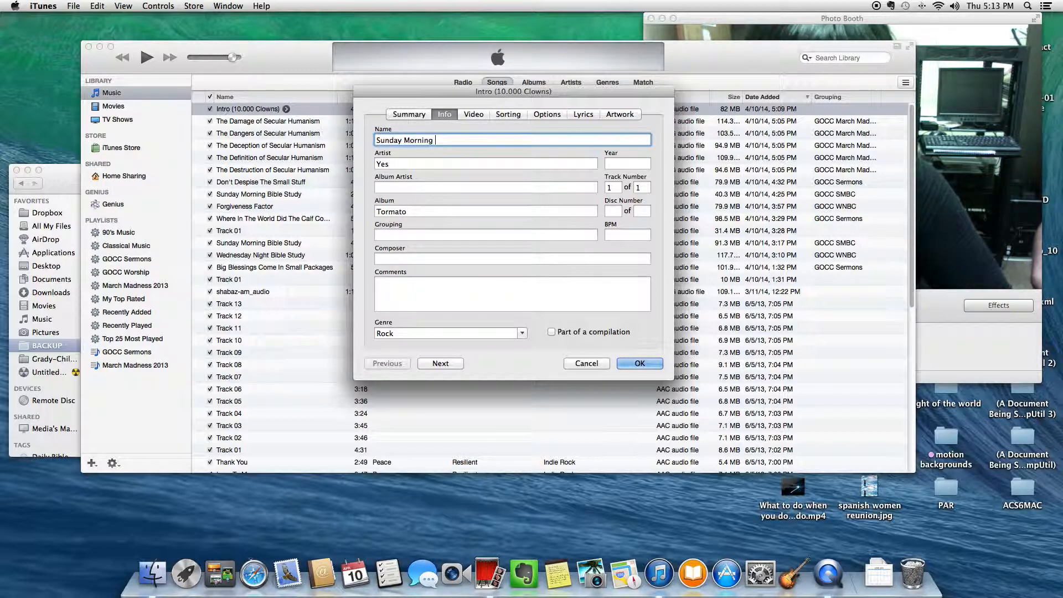
text( Bible Class)
Step: Enter the speaker's full name as the track's artist and set the year to 2014
key(Tab)
text(C)
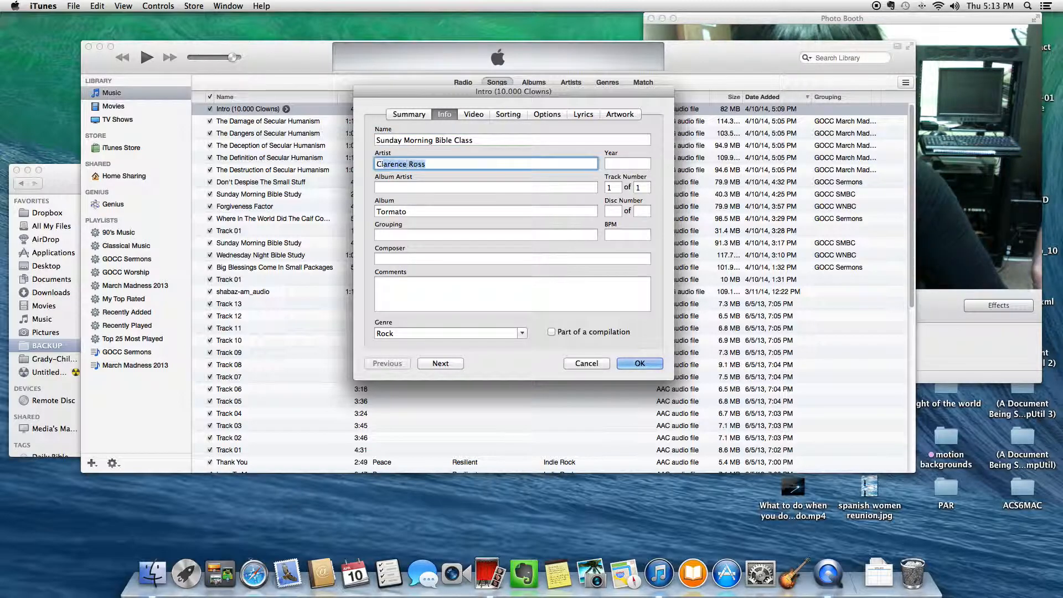
key(Tab)
text(201)
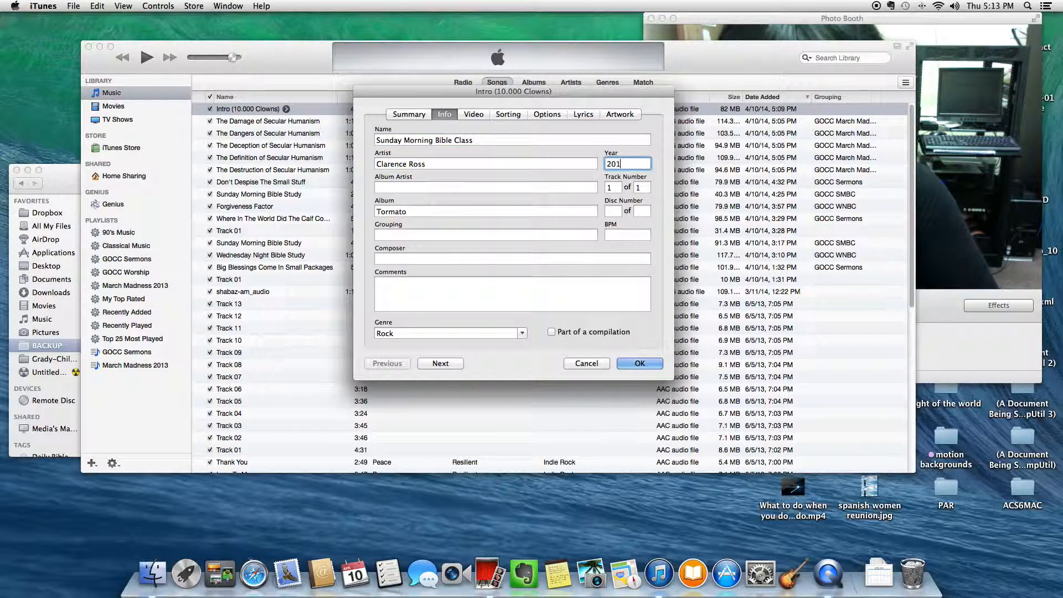
text(4)
Step: Set the album to 021614b, moving the information dialog down to uncover the first rows of the song list
key(Tab)
key(Tab)
key(Tab)
key(Tab)
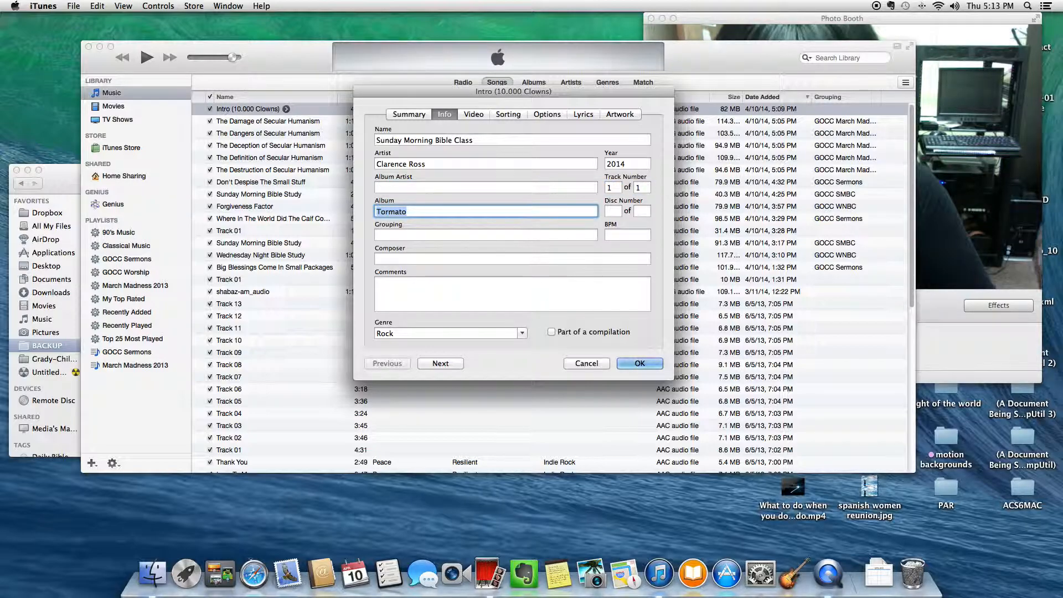
drag(442, 93, 424, 135)
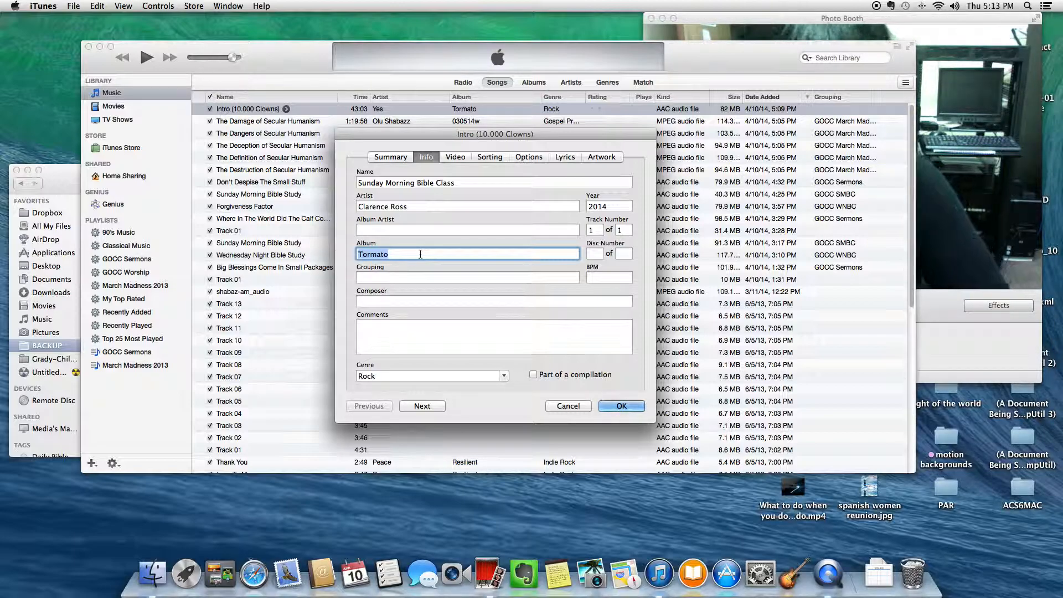
text(0216)
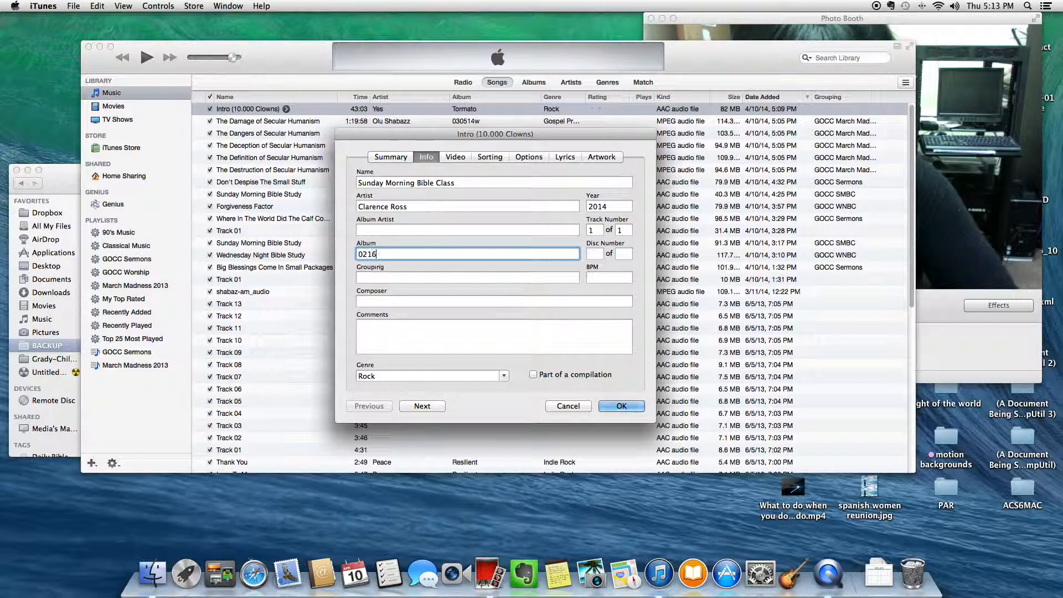
text(14)
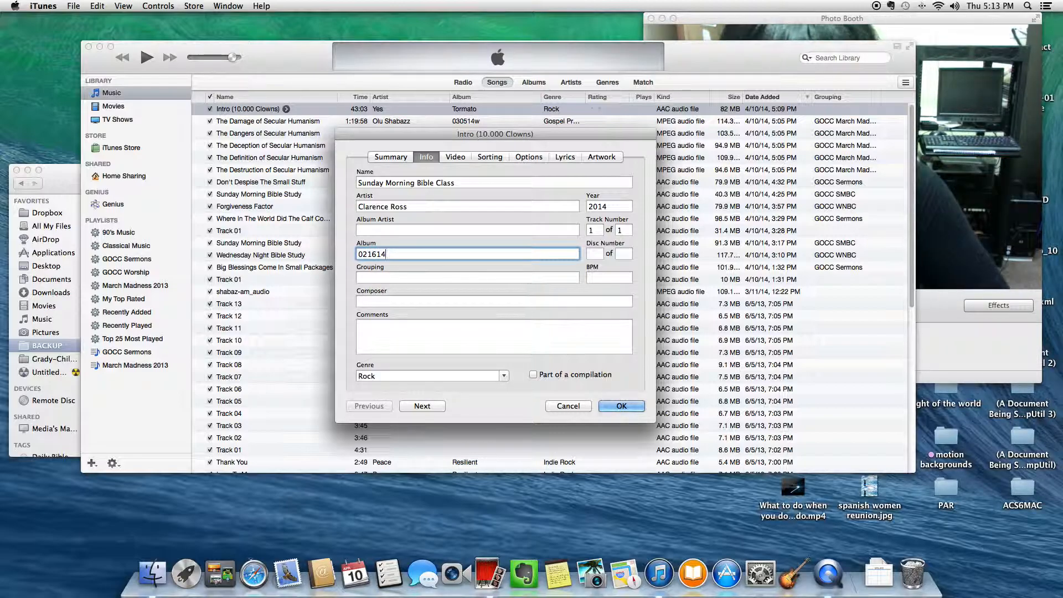
text(b)
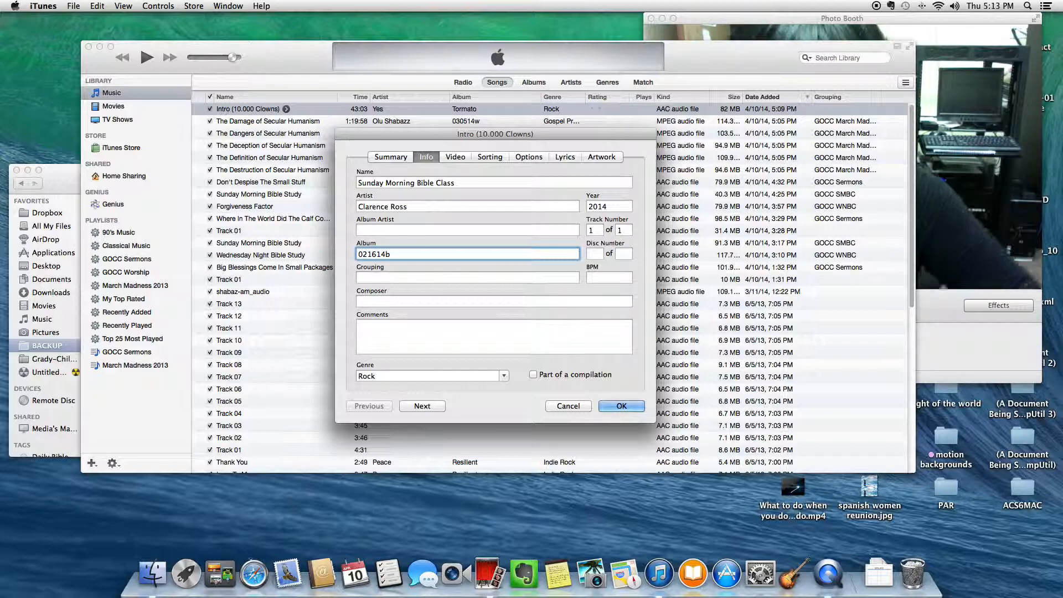
Step: Set the track's grouping to "GOCC SMBC" and the composer to "Garden Oaks Media"
click(461, 278)
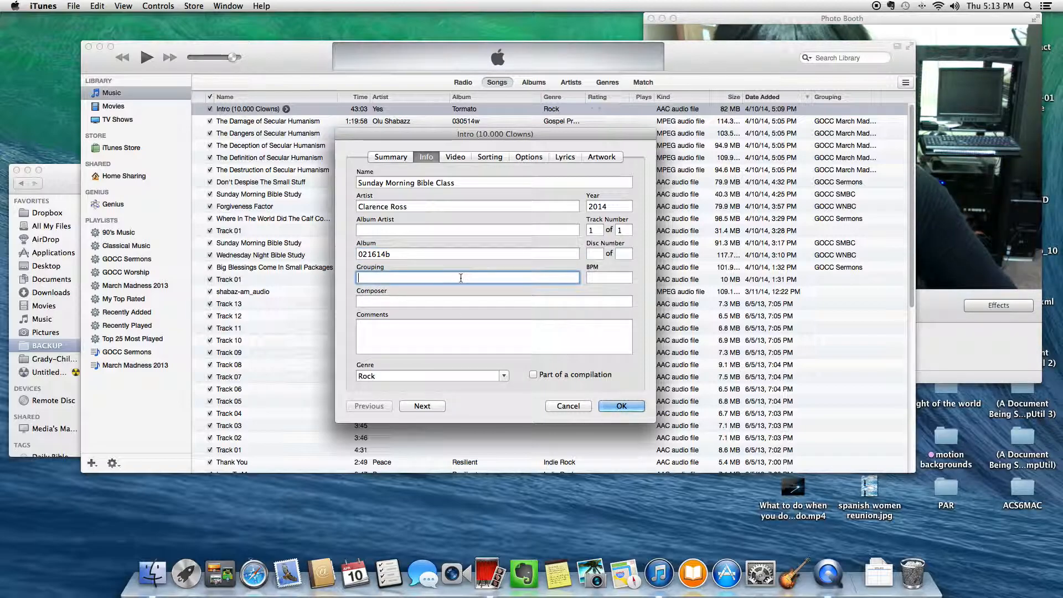
text(G)
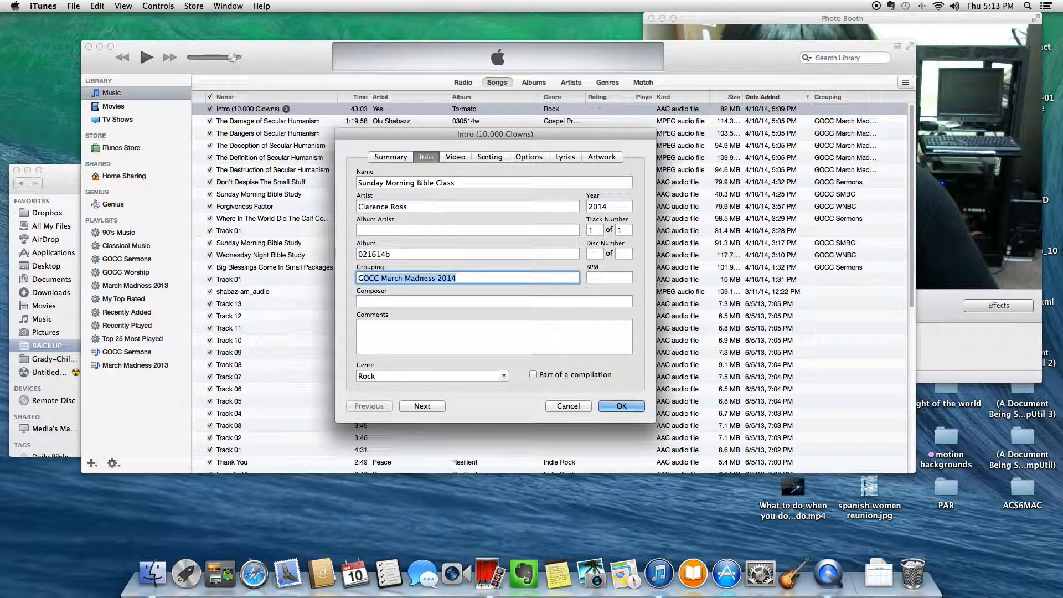
text(Oo)
key(BackSpace)
text(C)
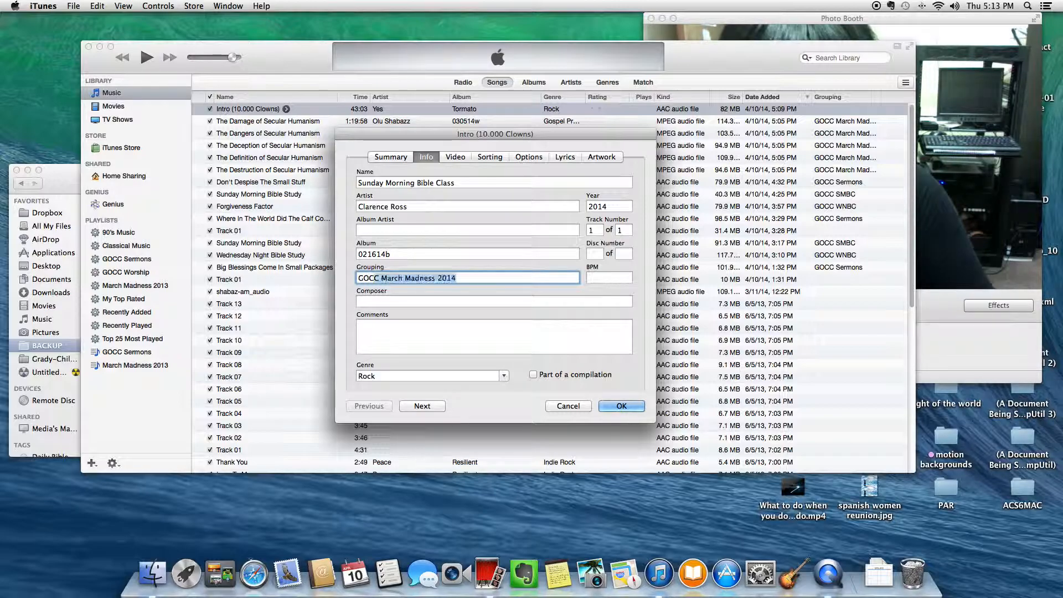
text(C SMBC)
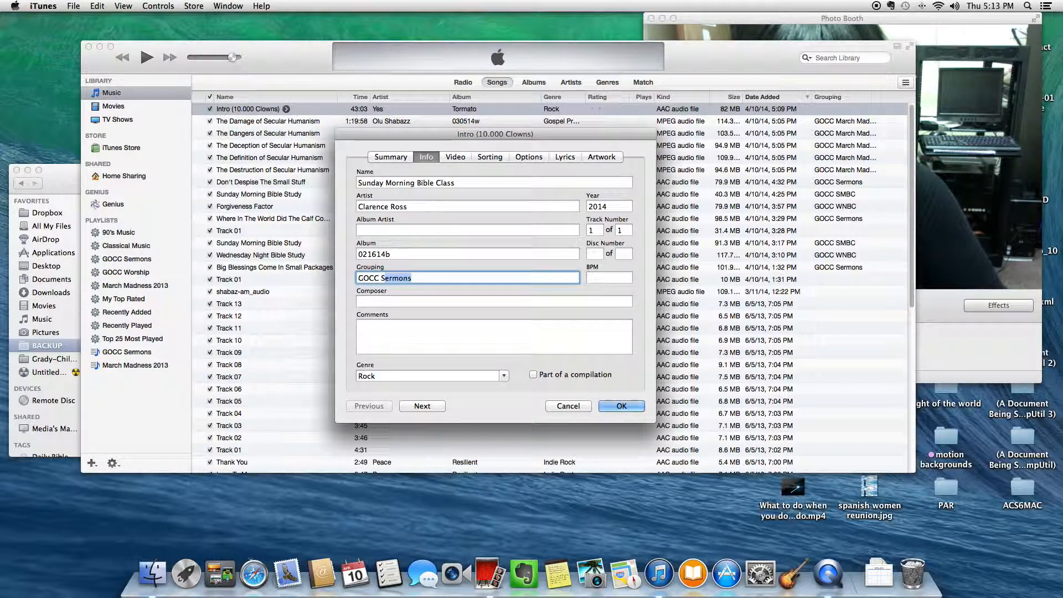
click(415, 278)
key(Tab)
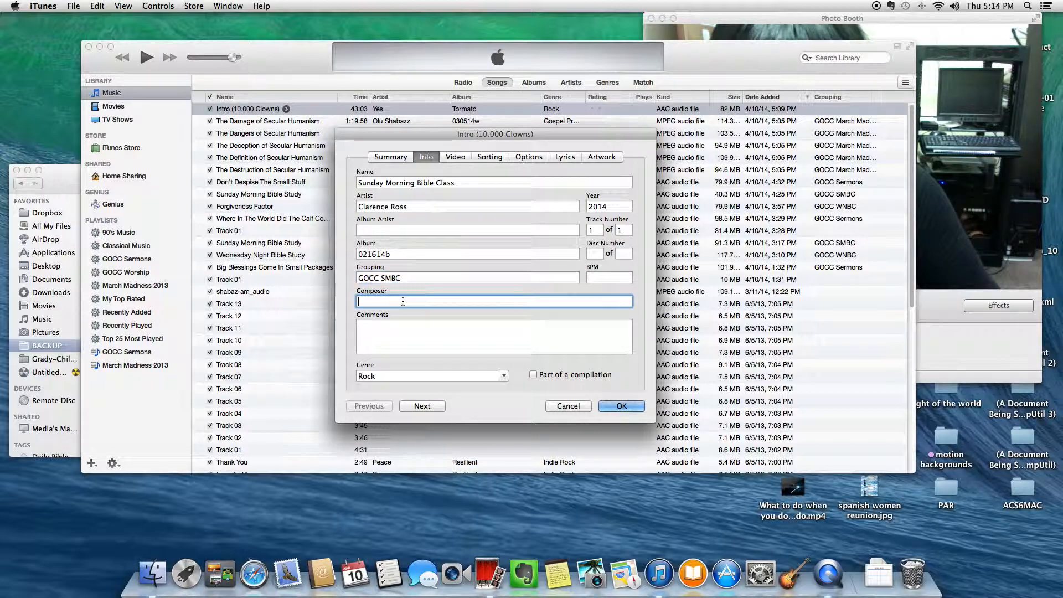
text(Garden Oaks Media)
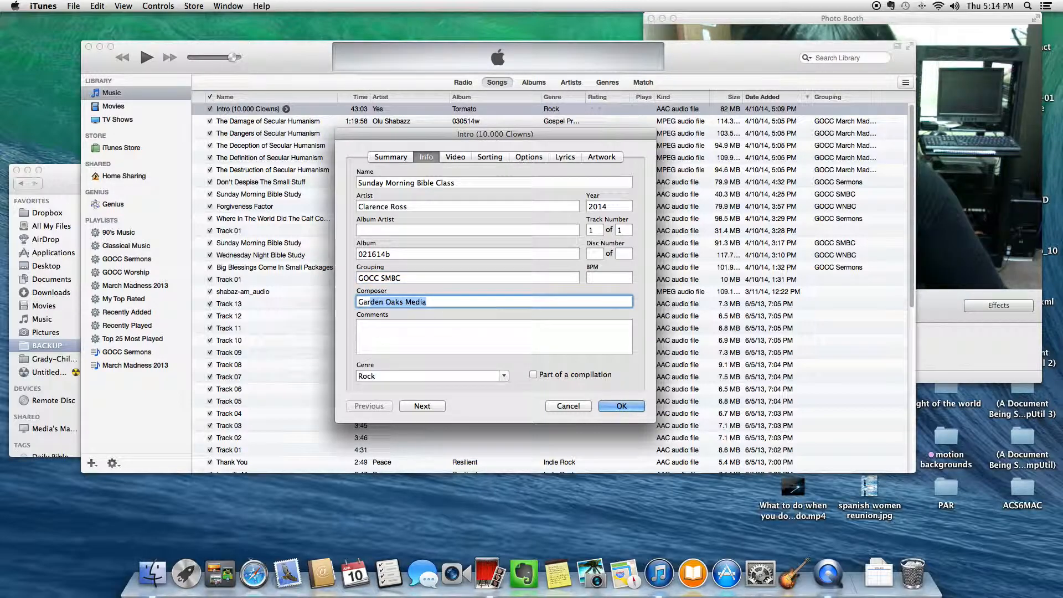
Step: Set the track's genre to Gospel Preaching and save the edited track information
click(501, 376)
click(502, 377)
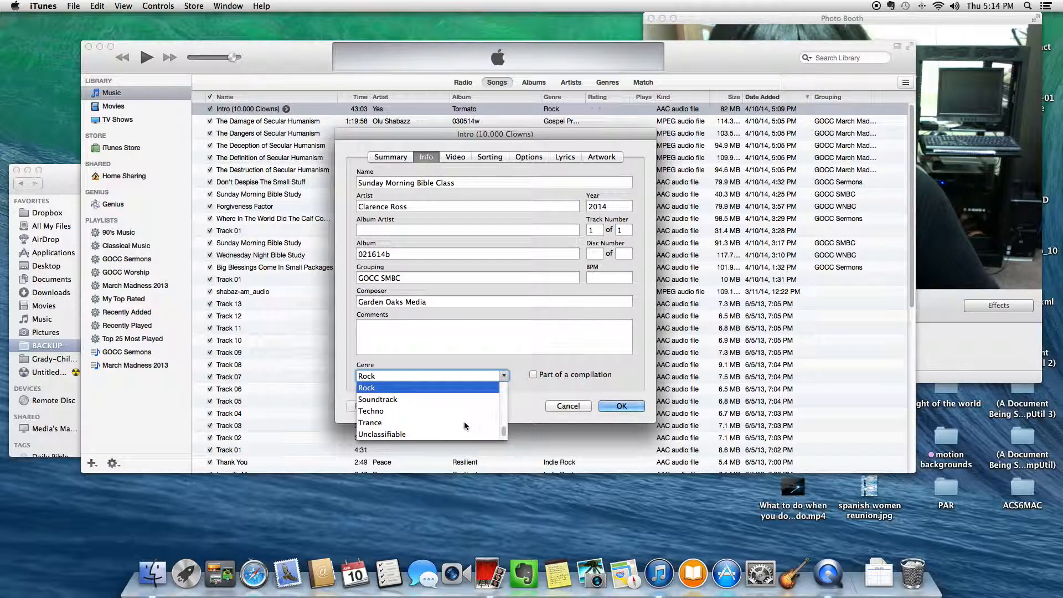
scroll(464, 415, down, 1)
scroll(465, 417, up, 10)
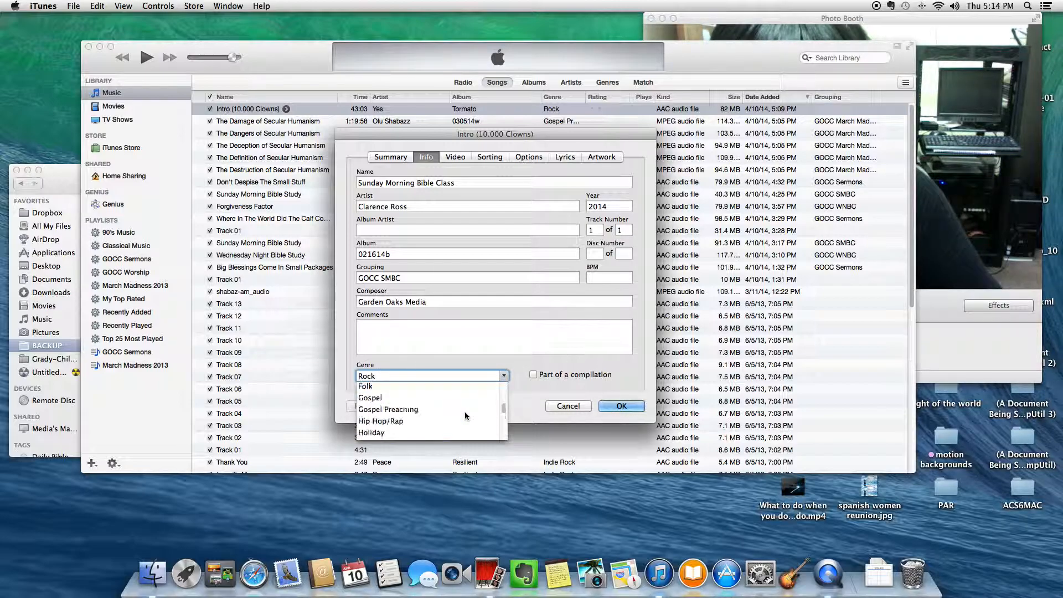
scroll(465, 415, down, 3)
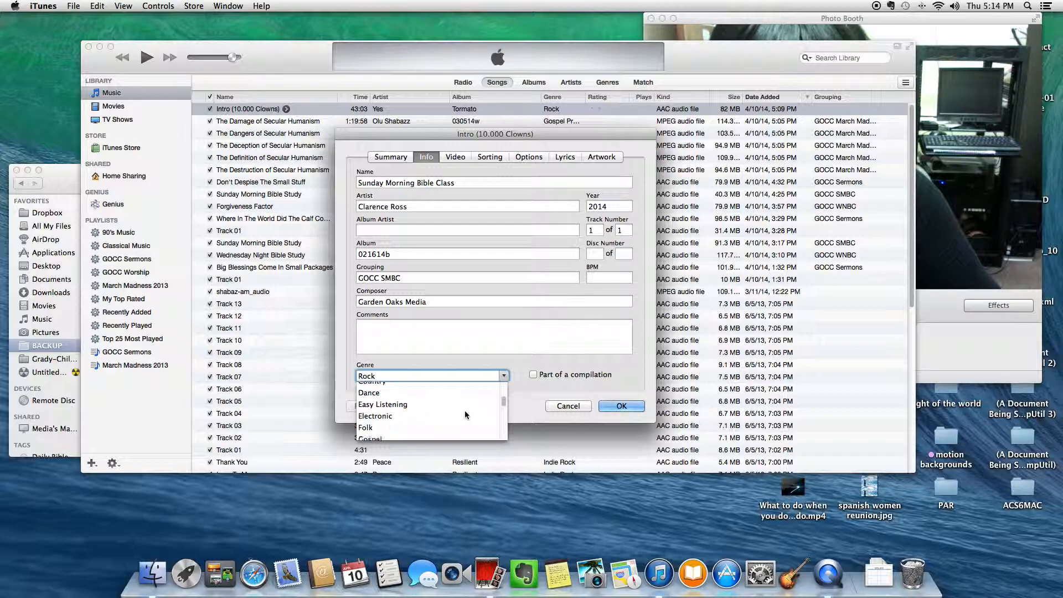
click(451, 424)
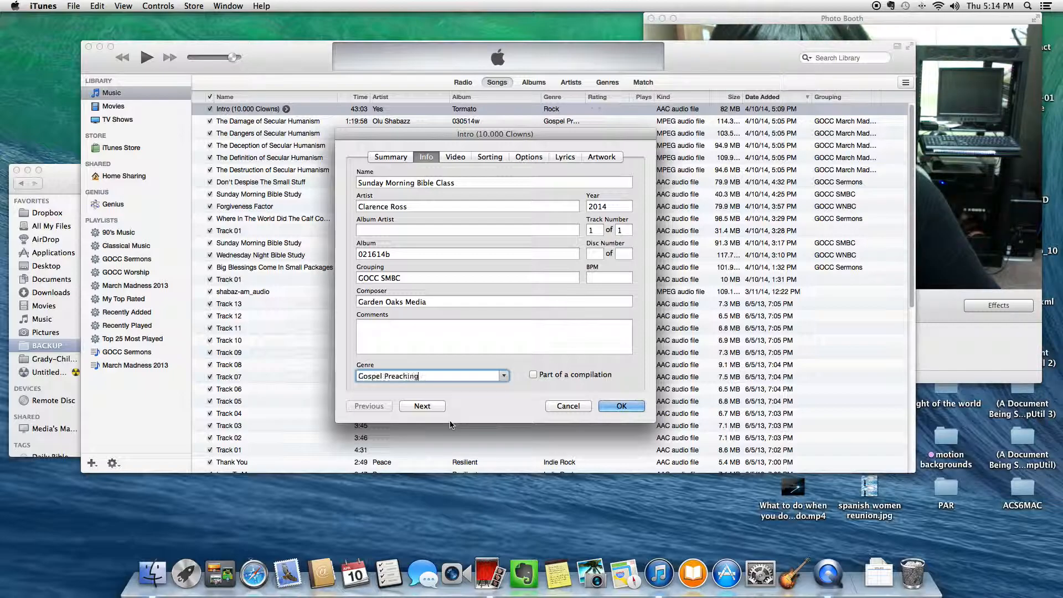
click(622, 408)
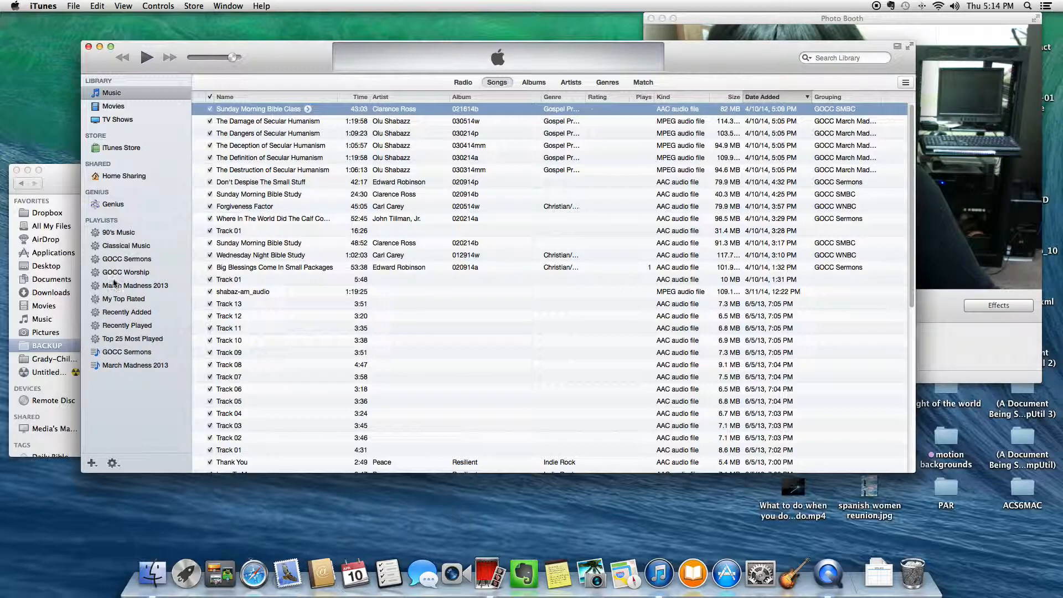
Step: Create a smart playlist with the rule that Grouping contains "GOCC SMBC" and accept its suggested name
click(123, 260)
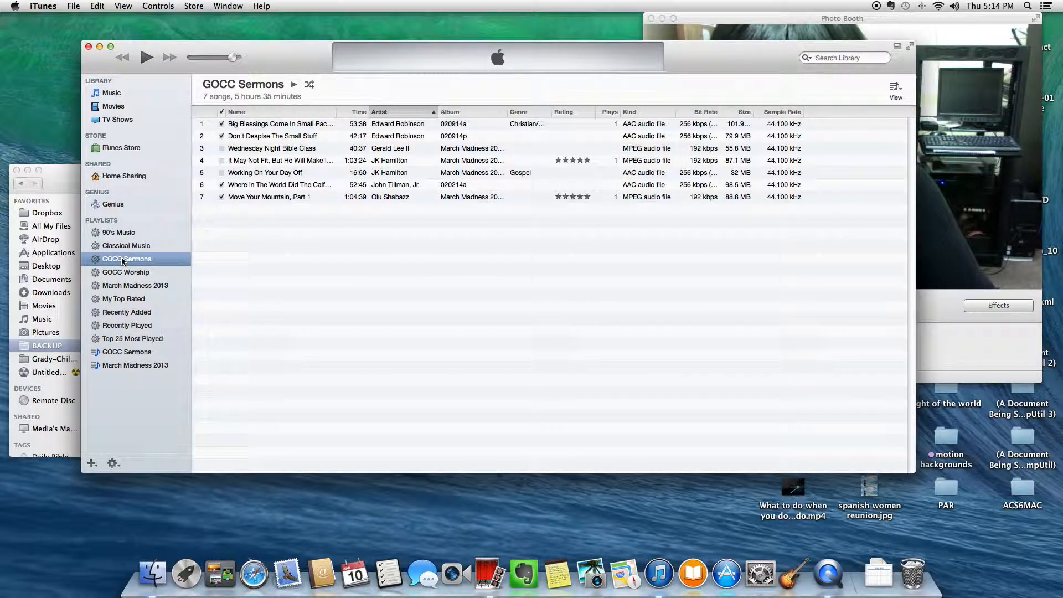
click(92, 465)
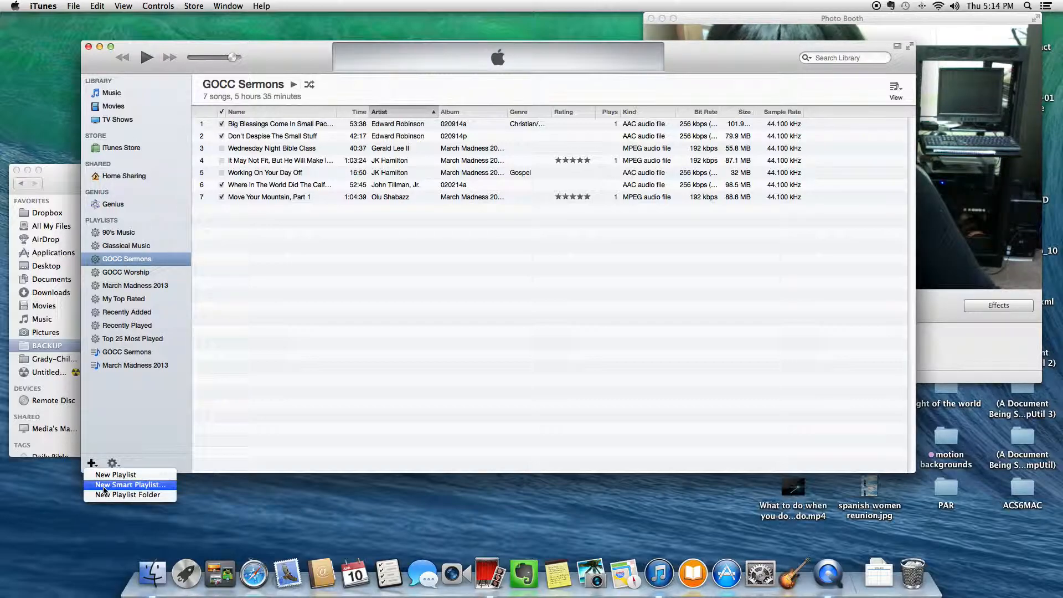
click(103, 485)
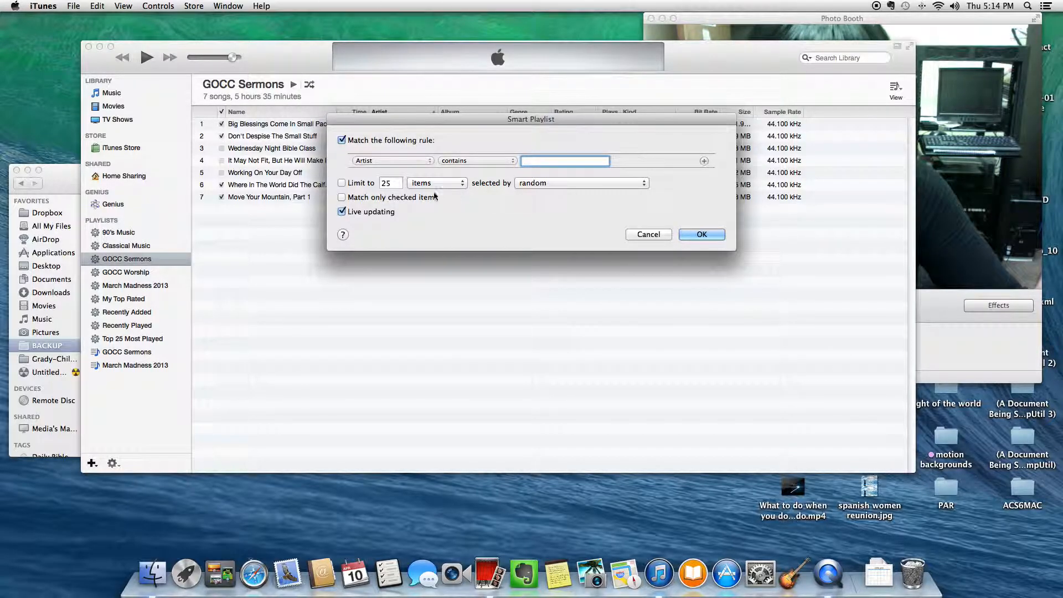
click(426, 160)
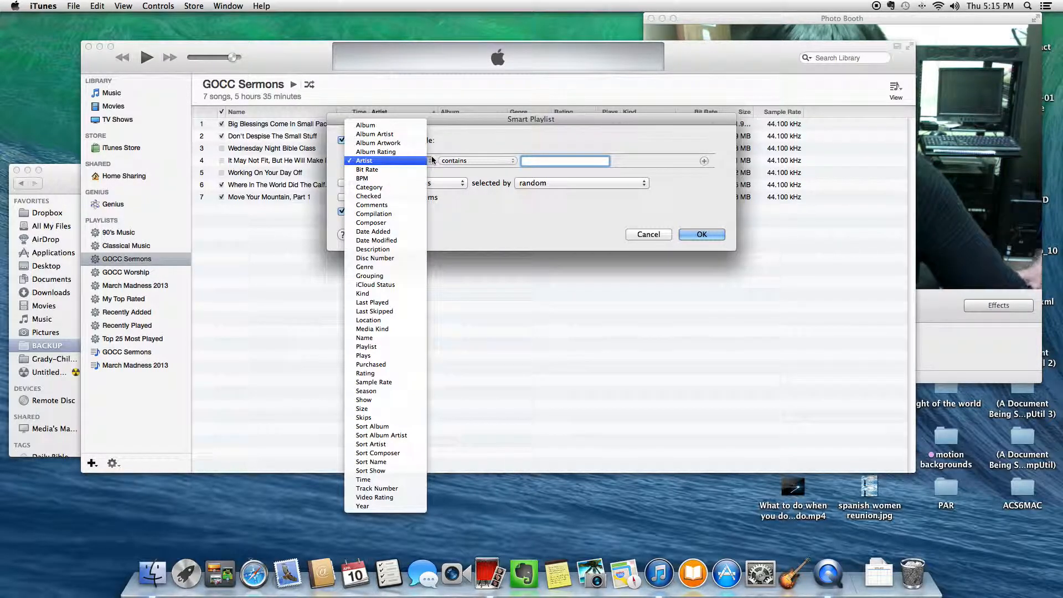
click(414, 275)
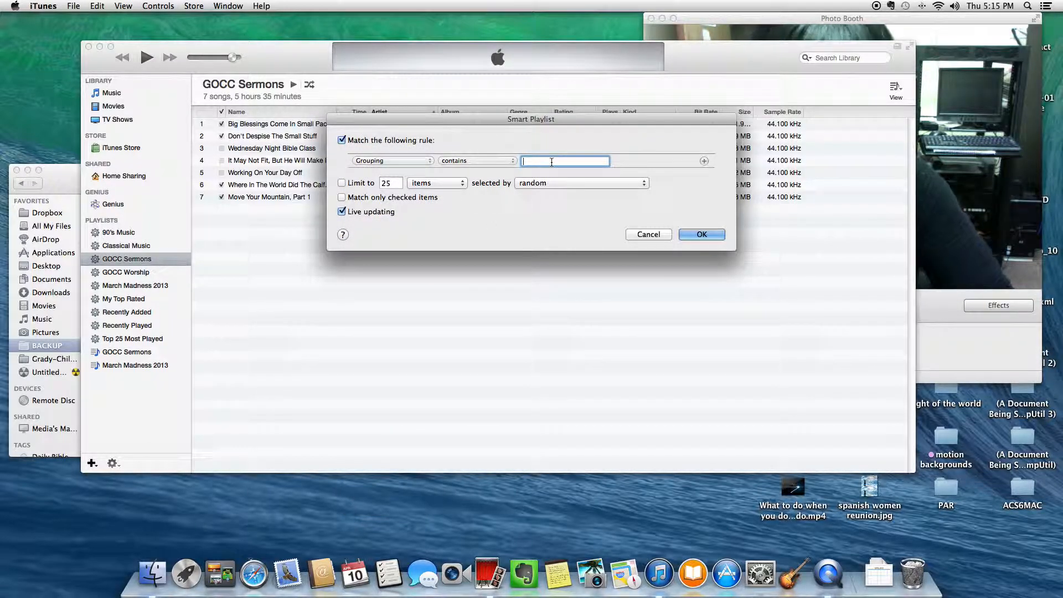
text(GOCC S)
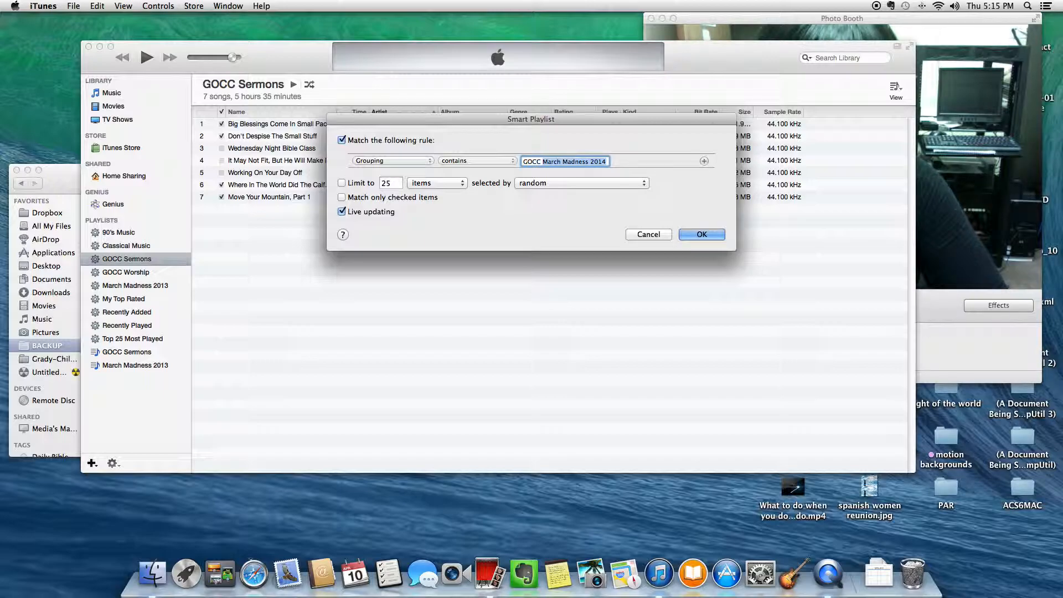
text(MBC)
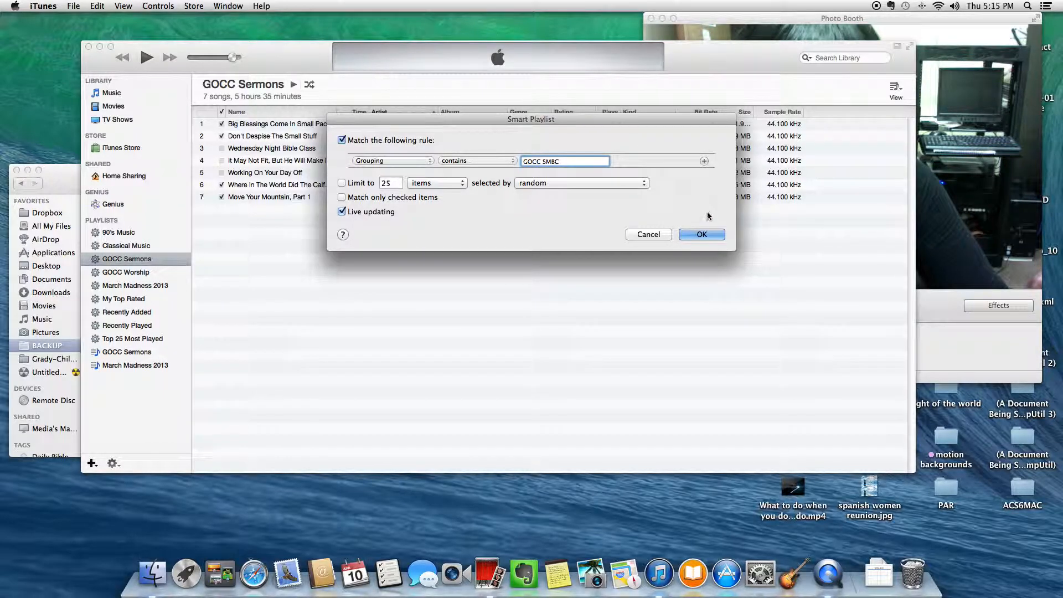
click(713, 234)
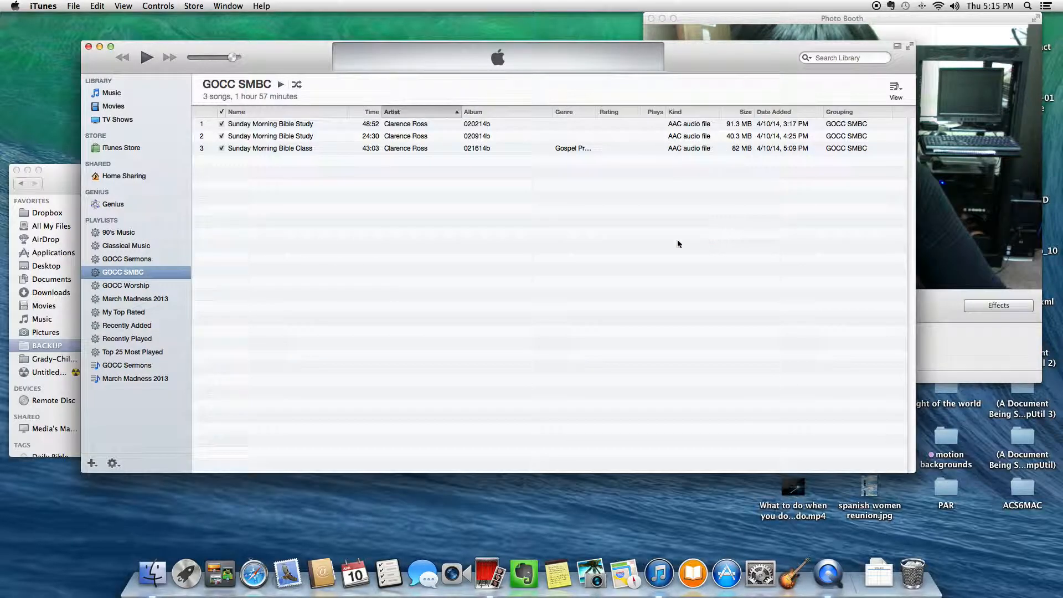
key(Return)
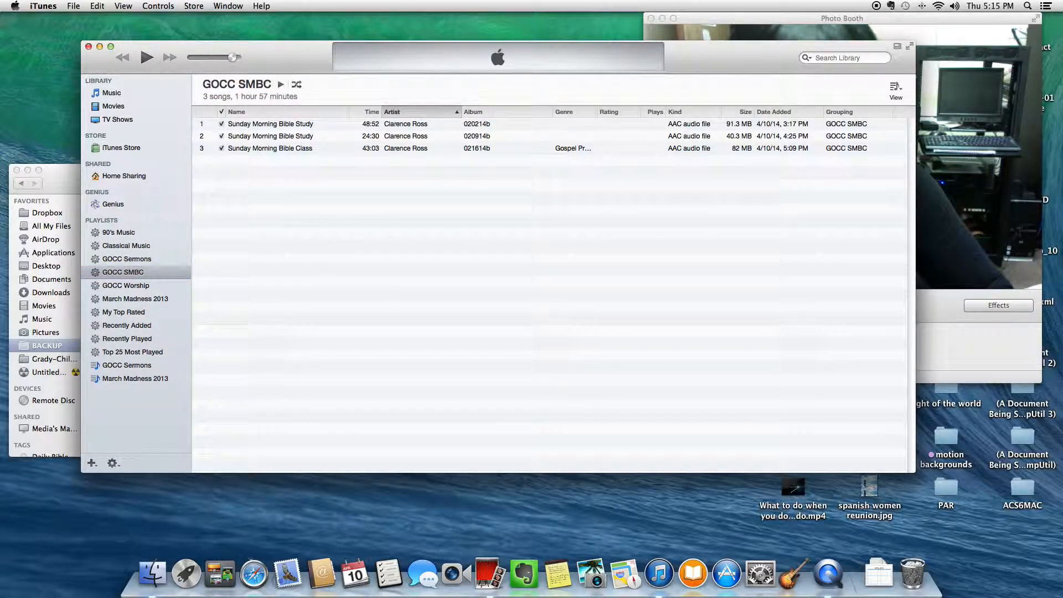